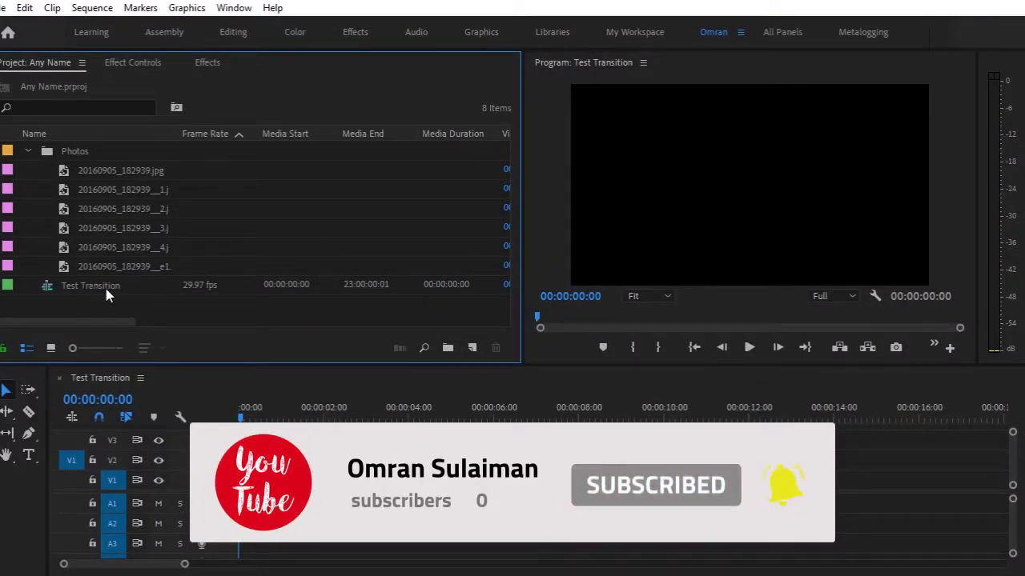
# Preview the first rose photo of the Test Transition project in the Source monitor.
pyautogui.click(109, 290)
pyautogui.click(89, 170)
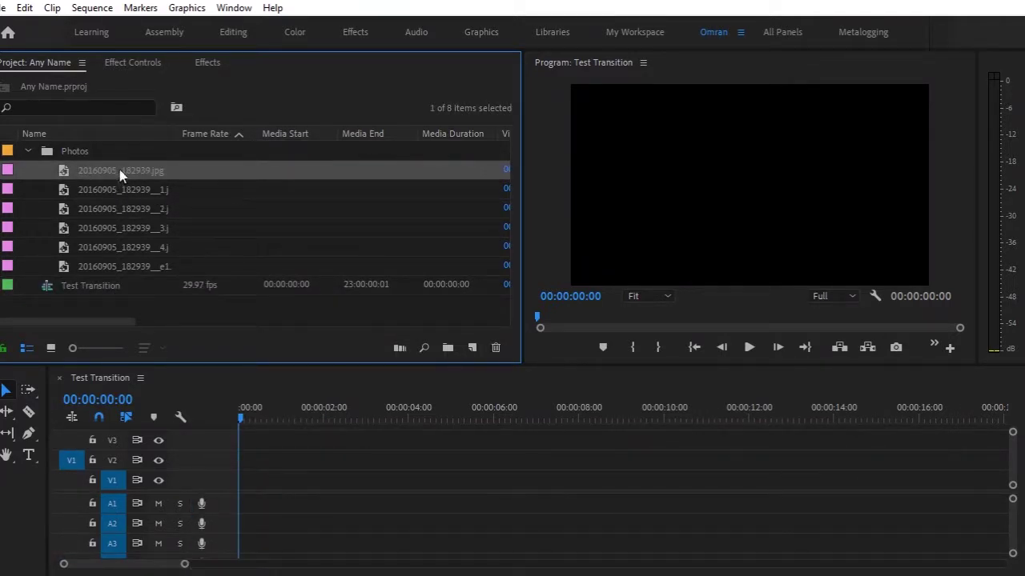
pyautogui.click(121, 172)
pyautogui.click(192, 192)
pyautogui.doubleClick(56, 173)
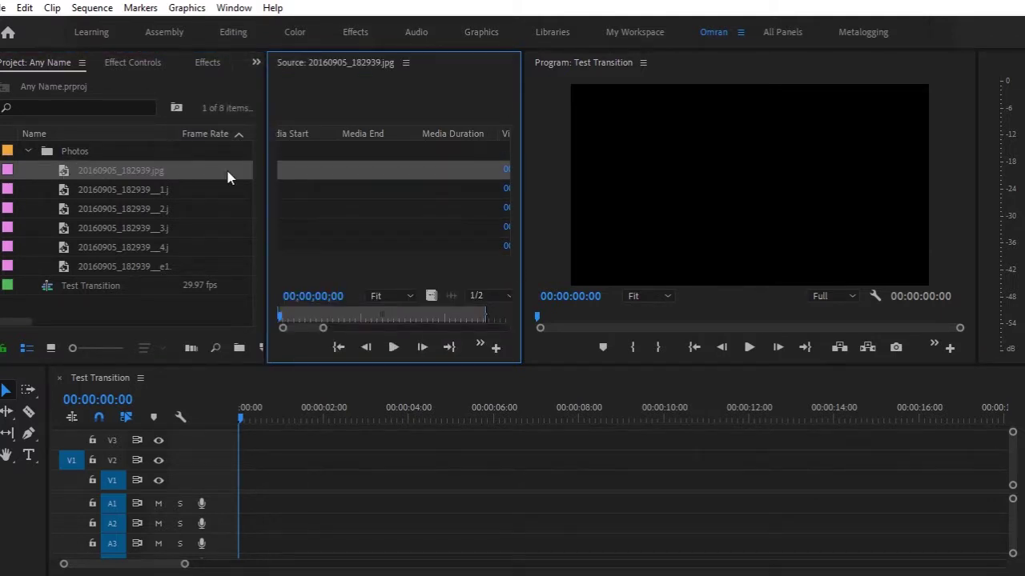
# Place rose photos 1–3 back to back on track V1.
pyautogui.keyDown('ctrl'); pyautogui.click(130, 191); pyautogui.keyUp('ctrl')
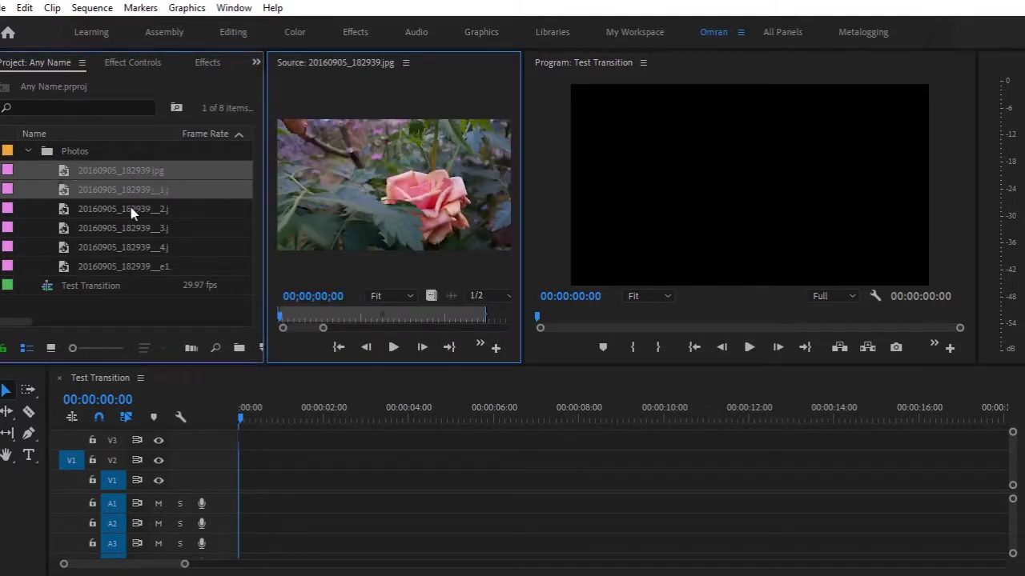
pyautogui.keyDown('ctrl'); pyautogui.click(131, 209); pyautogui.keyUp('ctrl')
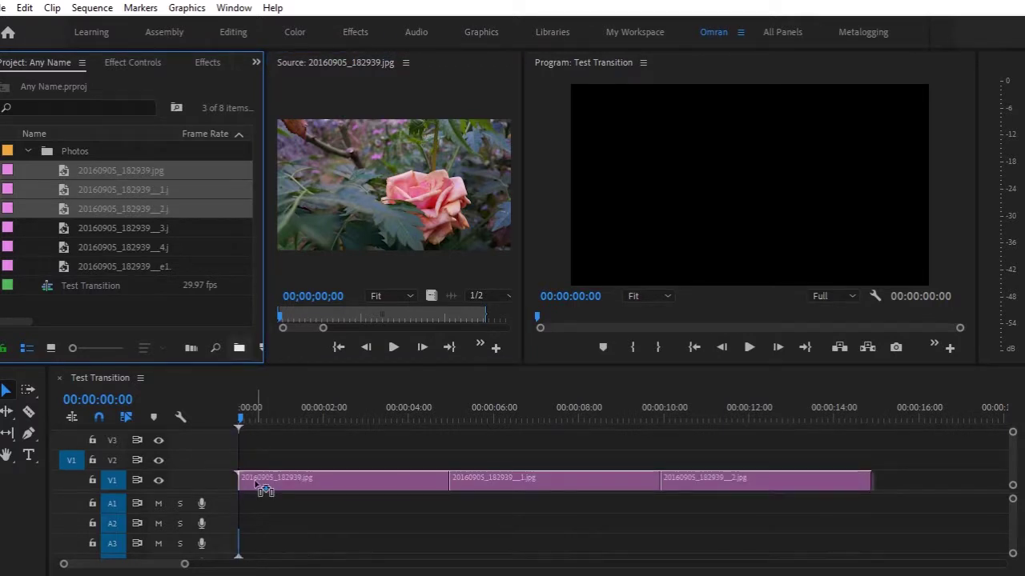
pyautogui.moveTo(135, 170); pyautogui.dragTo(263, 481)
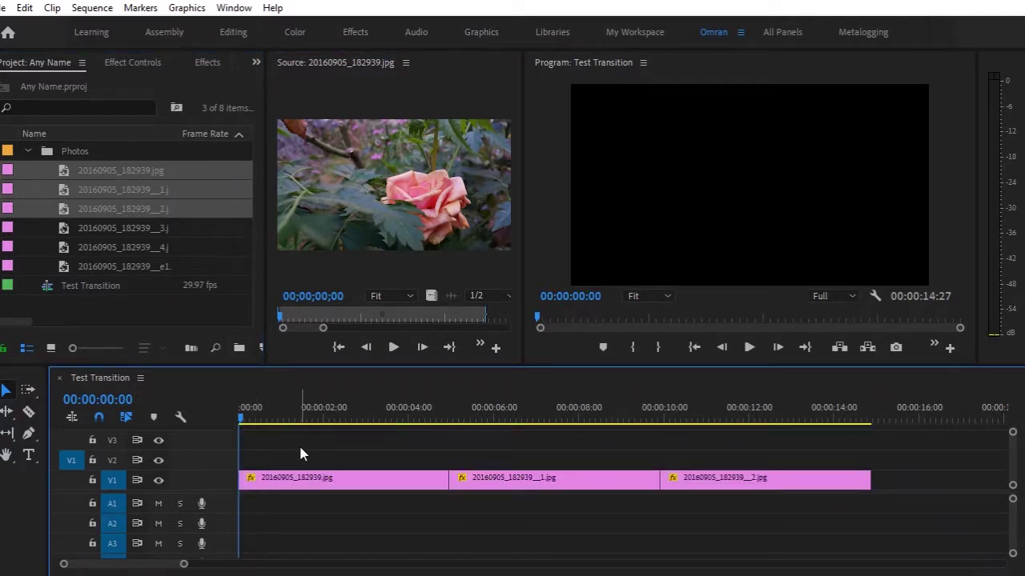
pyautogui.click(405, 62)
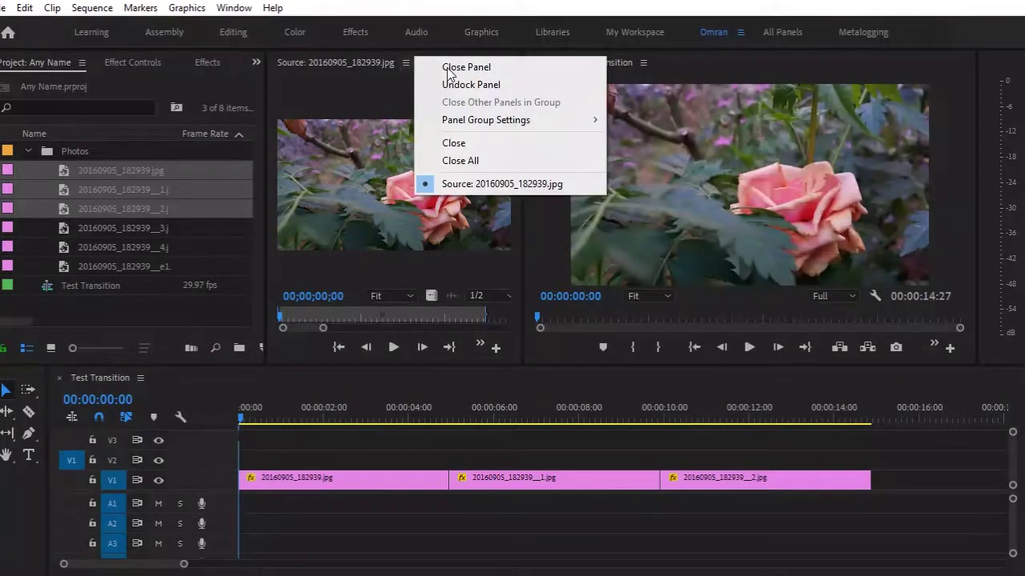
# Close the Source panel and scrub the timeline into the second and third clips.
pyautogui.click(468, 67)
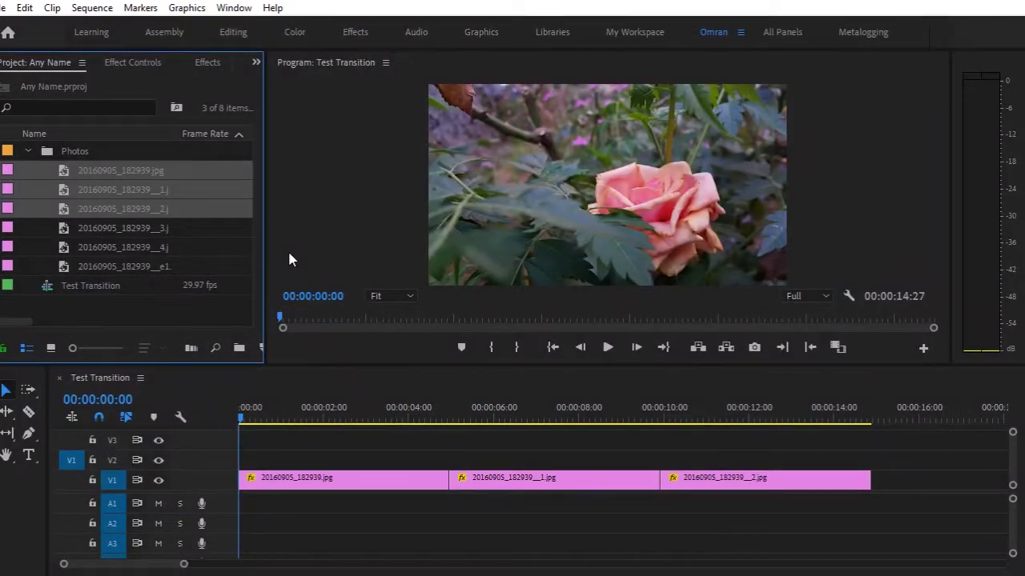
pyautogui.moveTo(435, 410); pyautogui.dragTo(458, 409)
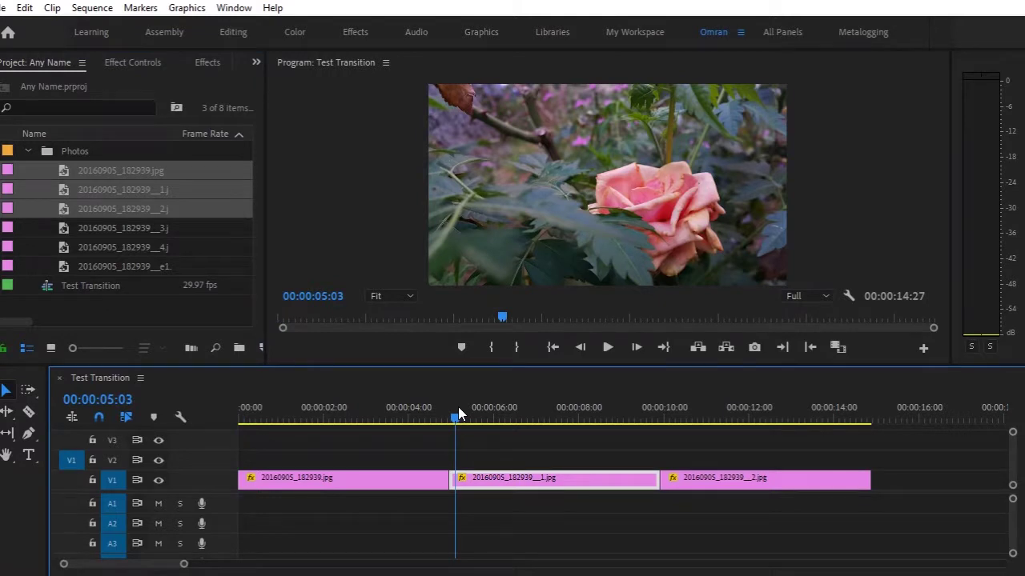
pyautogui.moveTo(458, 407)
pyautogui.mouseDown()
pyautogui.moveTo(471, 407)
pyautogui.moveTo(435, 423)
pyautogui.mouseUp()
pyautogui.click(628, 420)
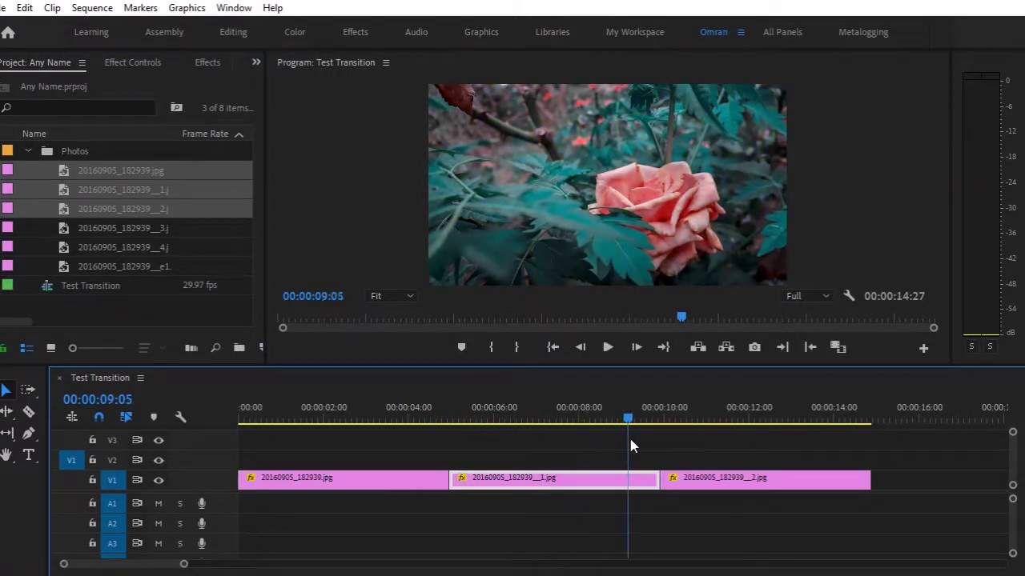
pyautogui.moveTo(630, 446); pyautogui.dragTo(670, 447)
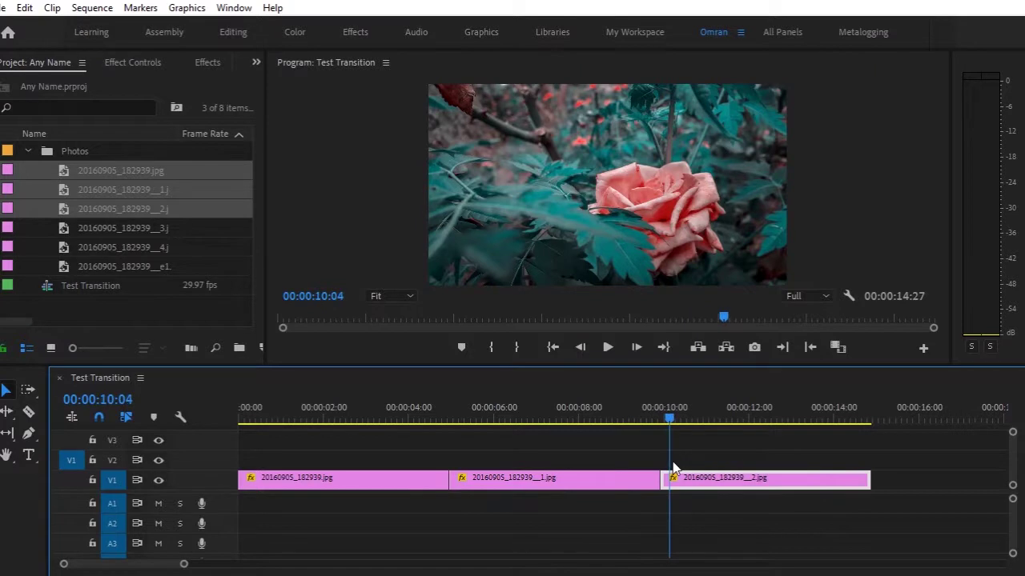
# Set the Program monitor playback resolution to 1/4, then scrub back through the clips.
pyautogui.click(796, 298)
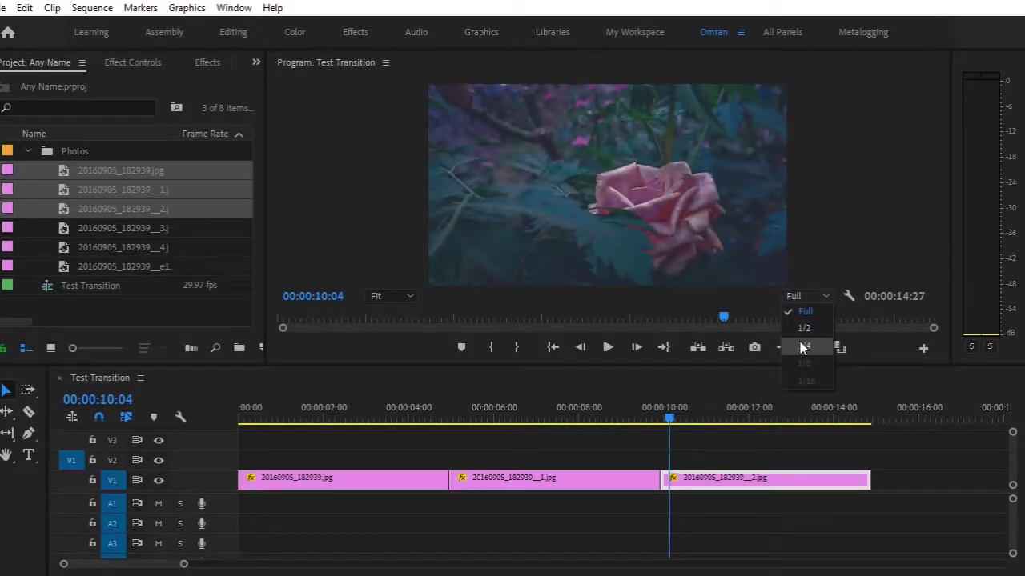
pyautogui.click(803, 346)
pyautogui.moveTo(671, 418)
pyautogui.mouseDown()
pyautogui.moveTo(615, 430)
pyautogui.moveTo(512, 419)
pyautogui.moveTo(438, 428)
pyautogui.mouseUp()
pyautogui.click(549, 439)
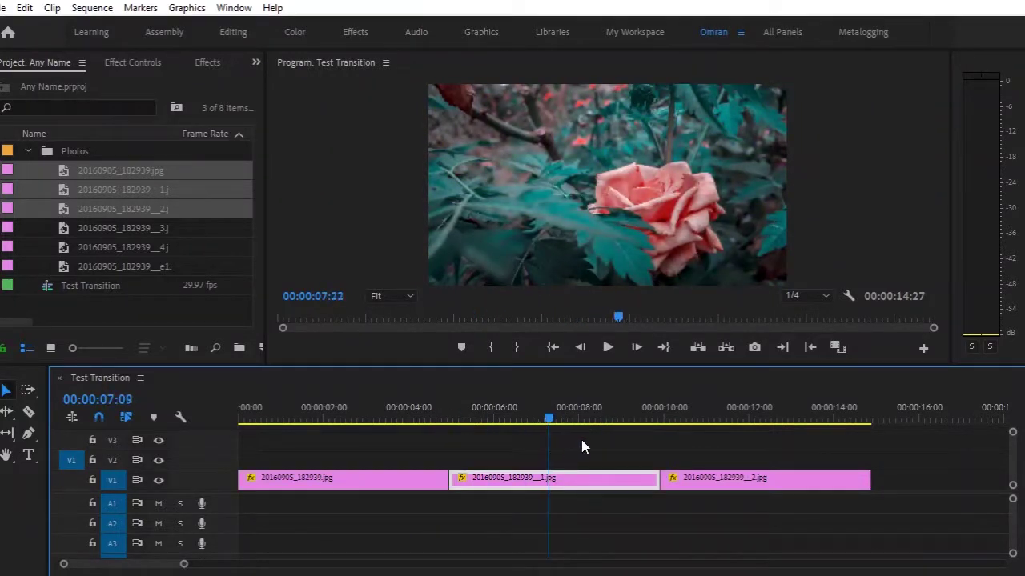
pyautogui.moveTo(582, 440); pyautogui.dragTo(428, 449)
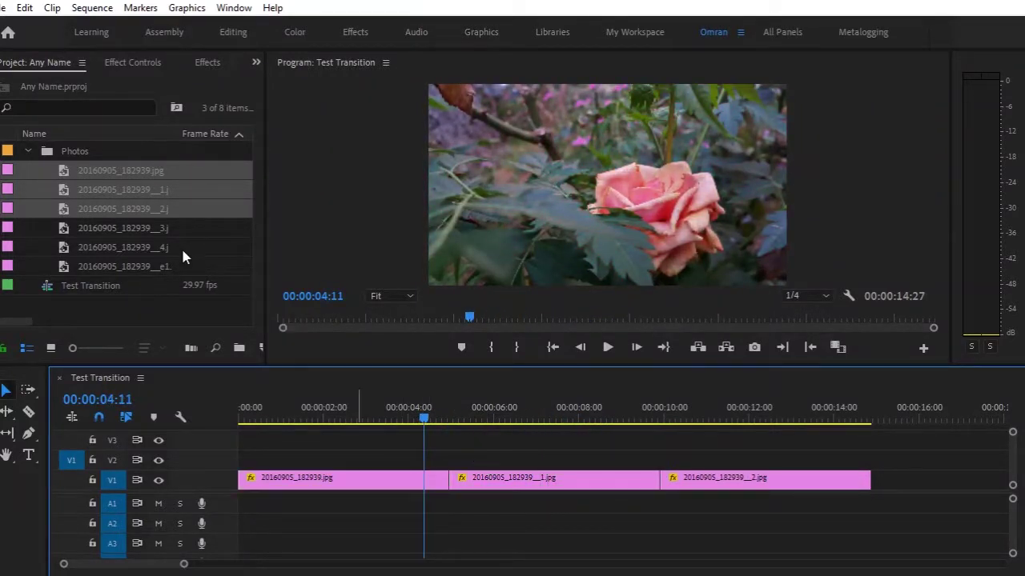
pyautogui.click(180, 313)
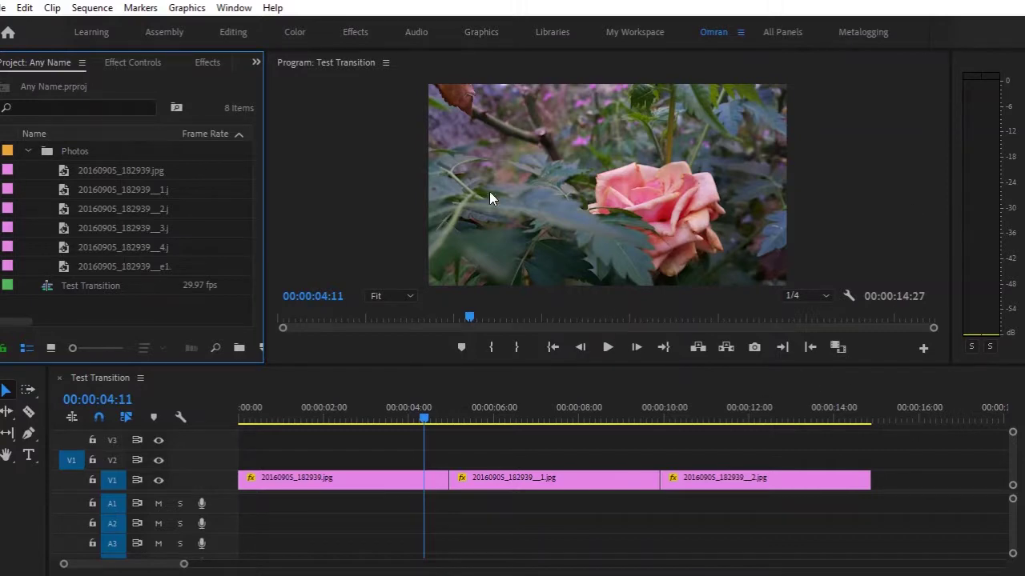
# Open Essential Graphics and install Circle Shape transition.mogrt from Desktop\Transition.
pyautogui.click(235, 10)
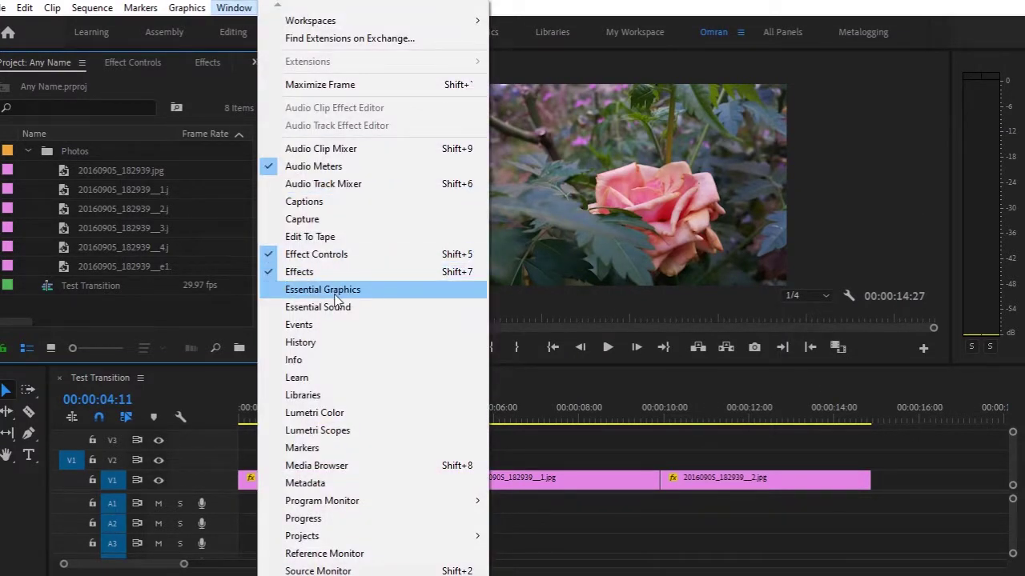
pyautogui.click(335, 293)
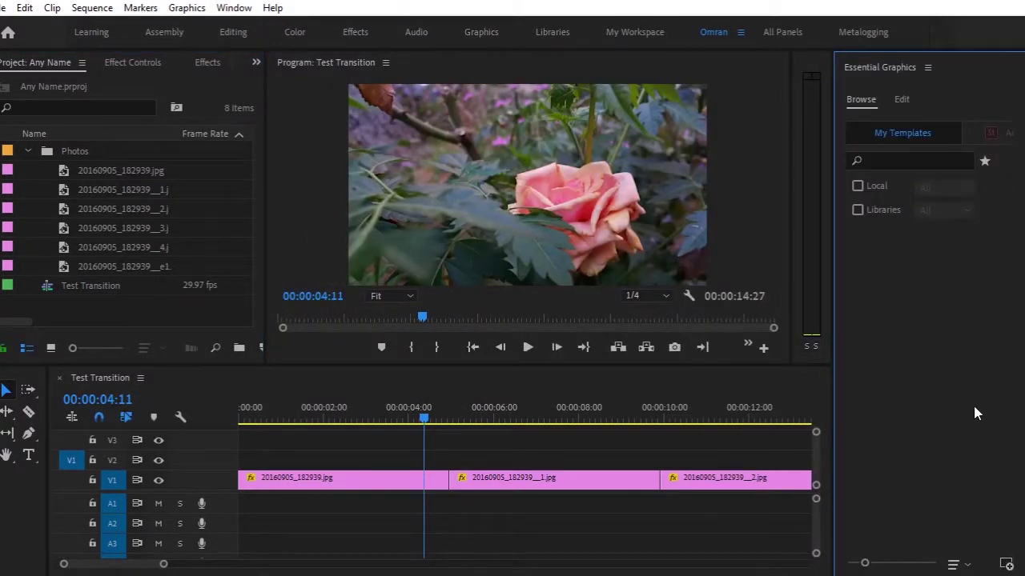
pyautogui.click(1006, 565)
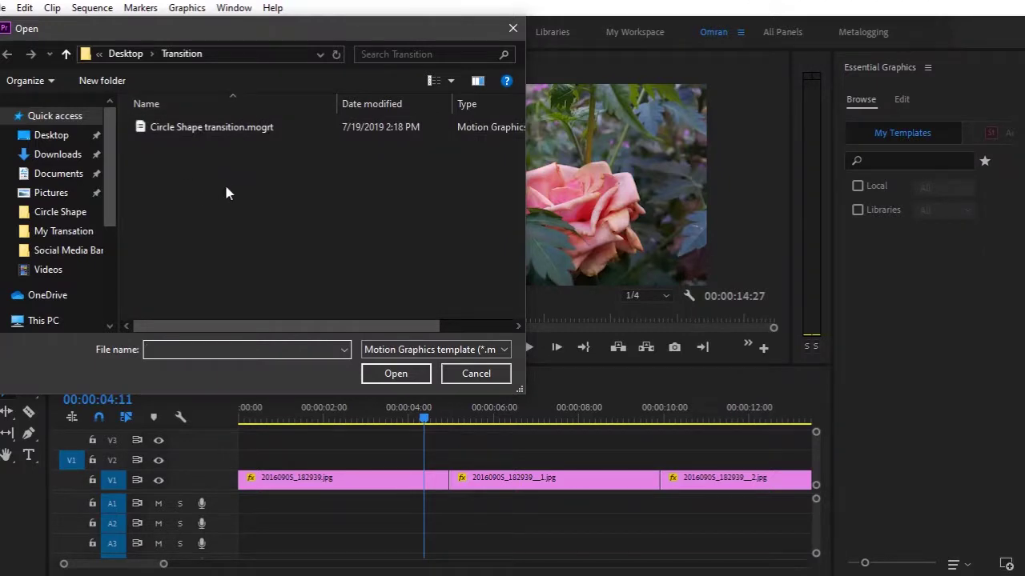
pyautogui.doubleClick(199, 128)
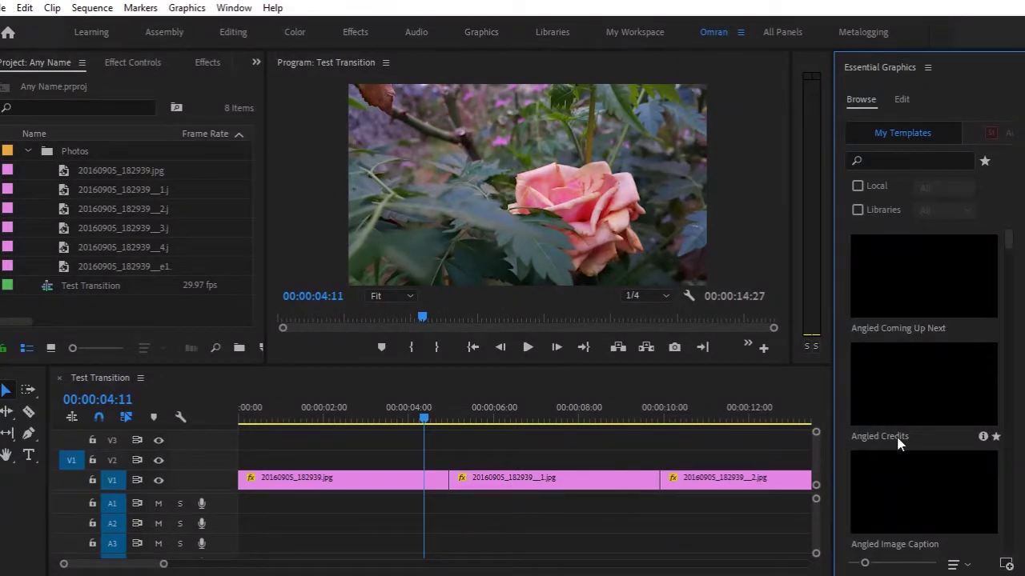
# Search the templates for 'c' and drop Circle Shape transition onto V2 near the first cut.
pyautogui.click(923, 160)
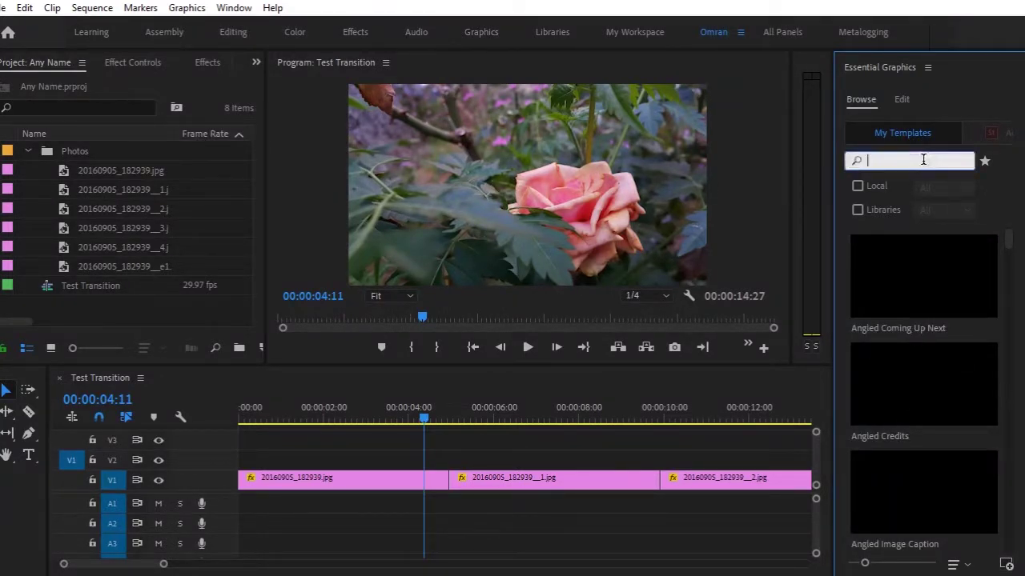
pyautogui.write('circle')
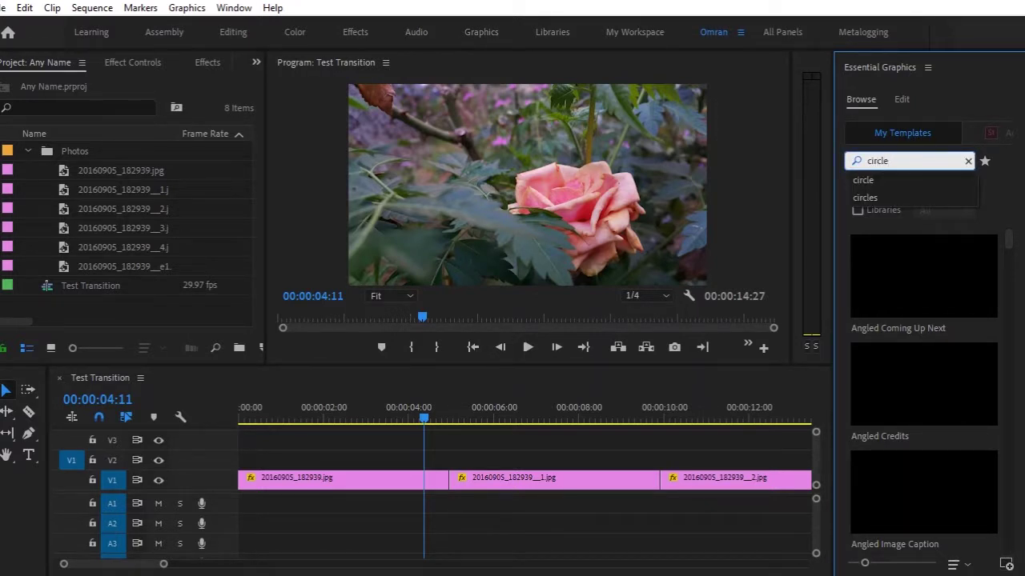
pyautogui.press('Return')
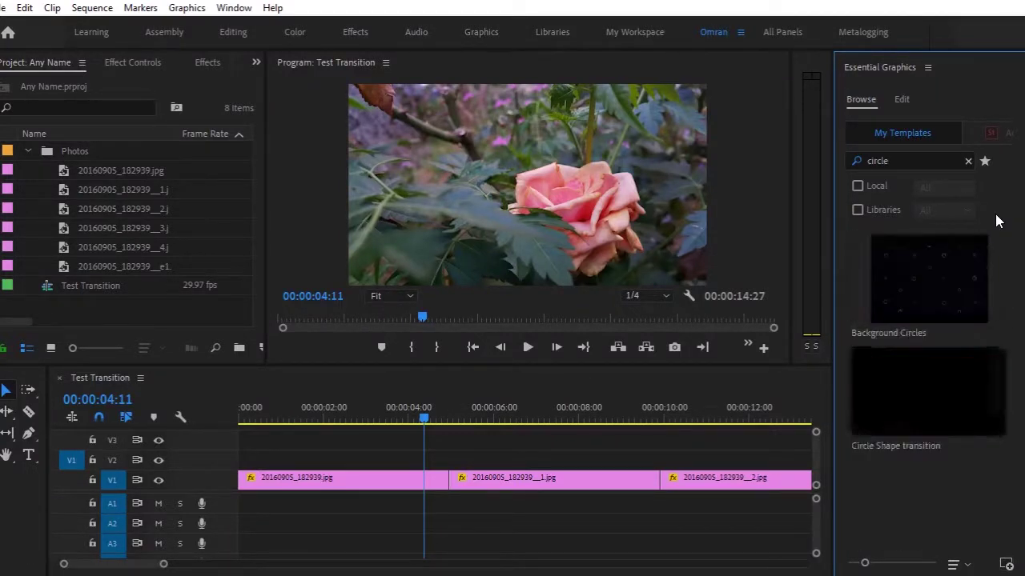
pyautogui.click(934, 394)
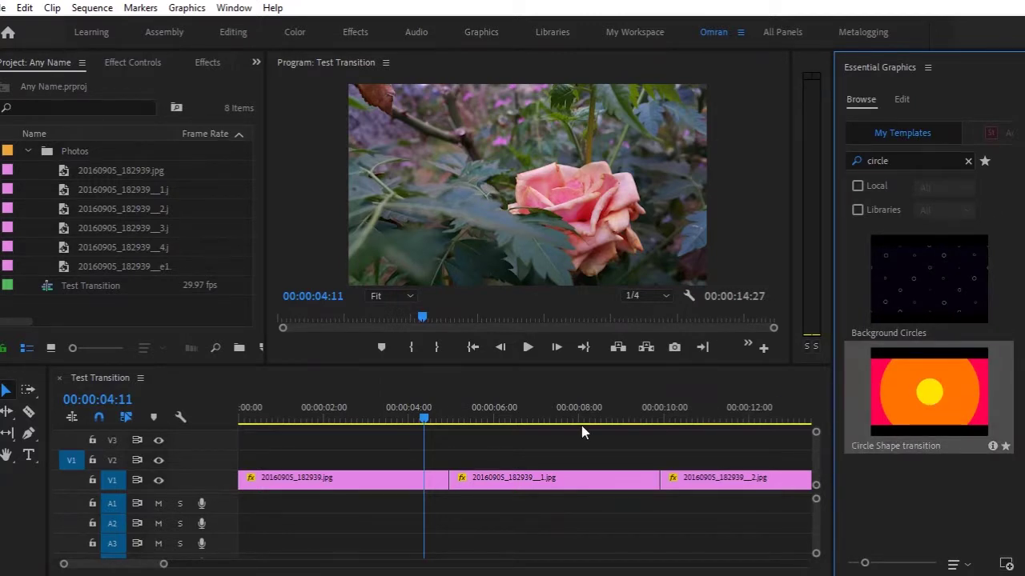
pyautogui.moveTo(582, 426); pyautogui.dragTo(463, 439)
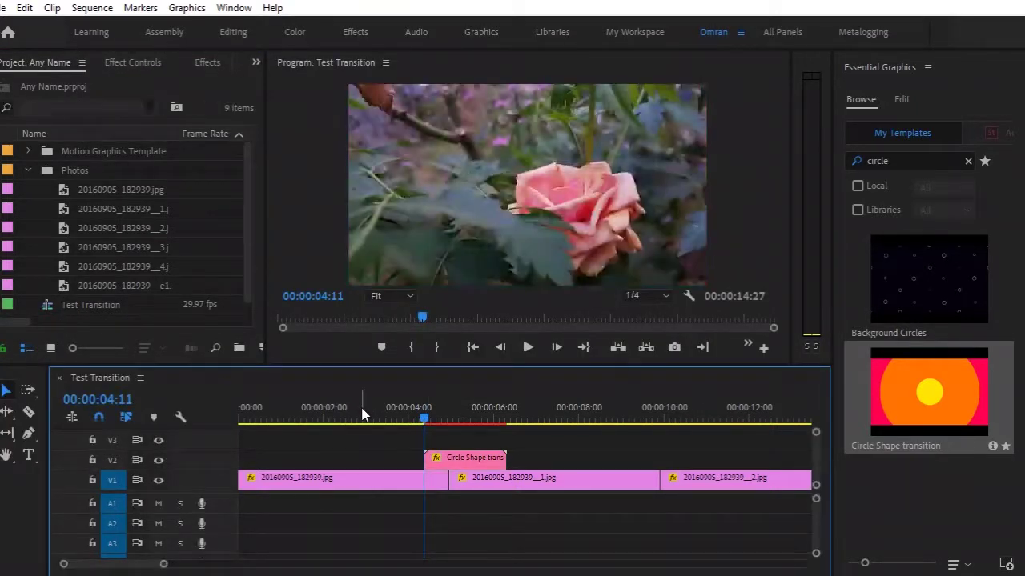
# Nudge the Circle Shape transition to straddle the first cut, previewing the circle reveal.
pyautogui.click(360, 417)
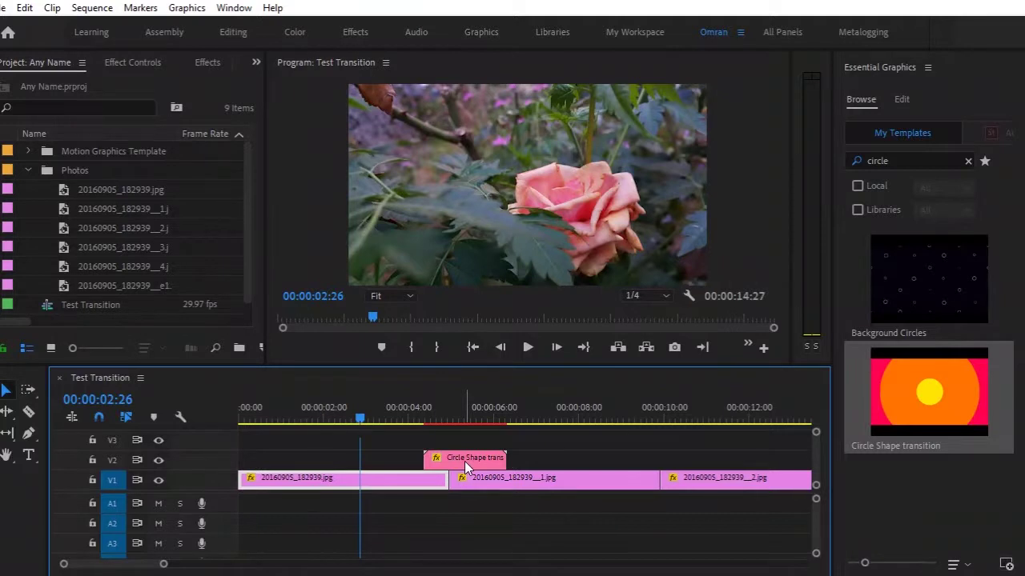
pyautogui.moveTo(464, 461)
pyautogui.mouseDown()
pyautogui.moveTo(446, 470)
pyautogui.moveTo(448, 461)
pyautogui.mouseUp()
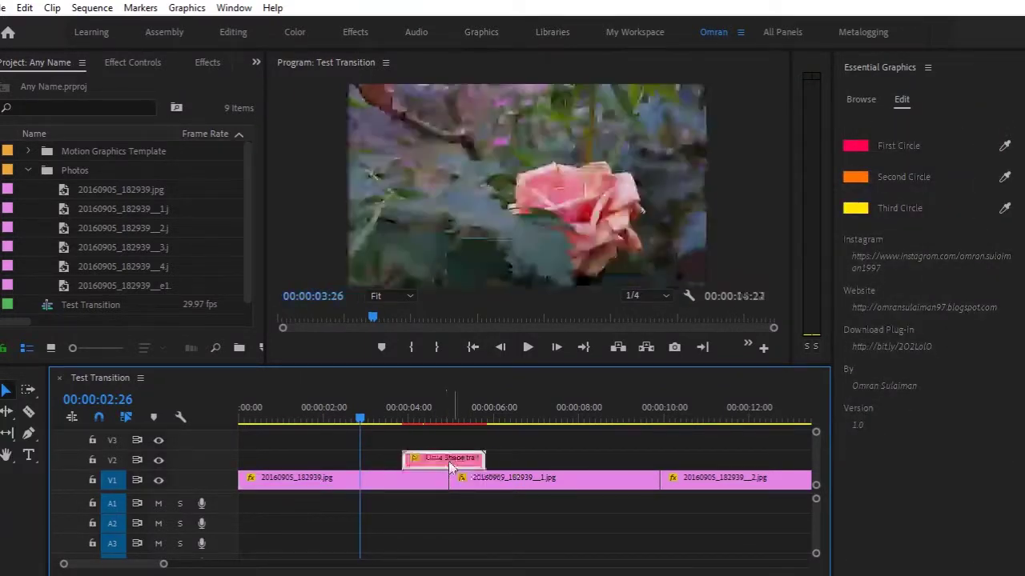
pyautogui.click(446, 414)
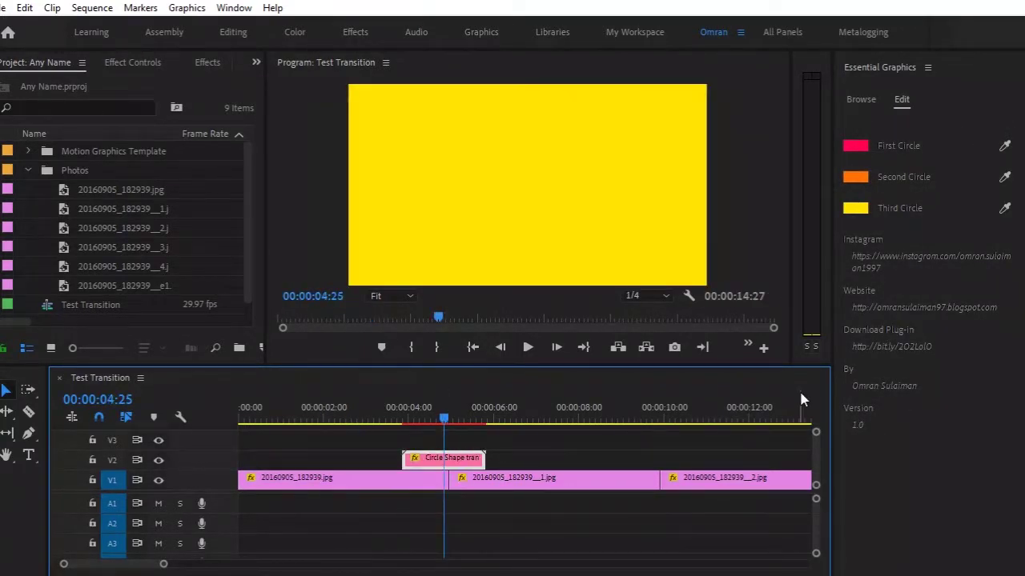
pyautogui.moveTo(446, 415); pyautogui.dragTo(453, 420)
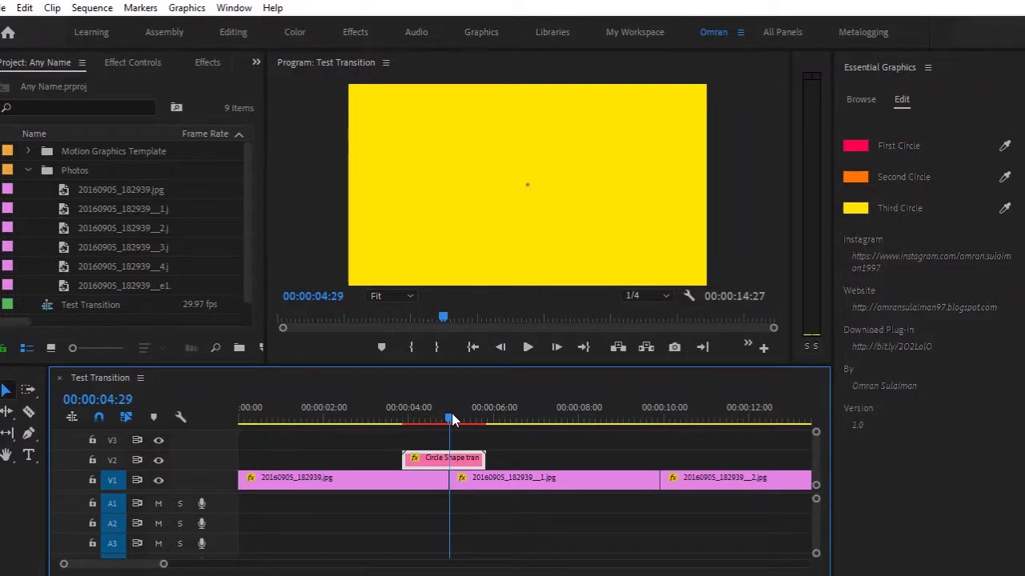
pyautogui.moveTo(453, 420); pyautogui.dragTo(455, 428)
pyautogui.moveTo(447, 463); pyautogui.dragTo(461, 461)
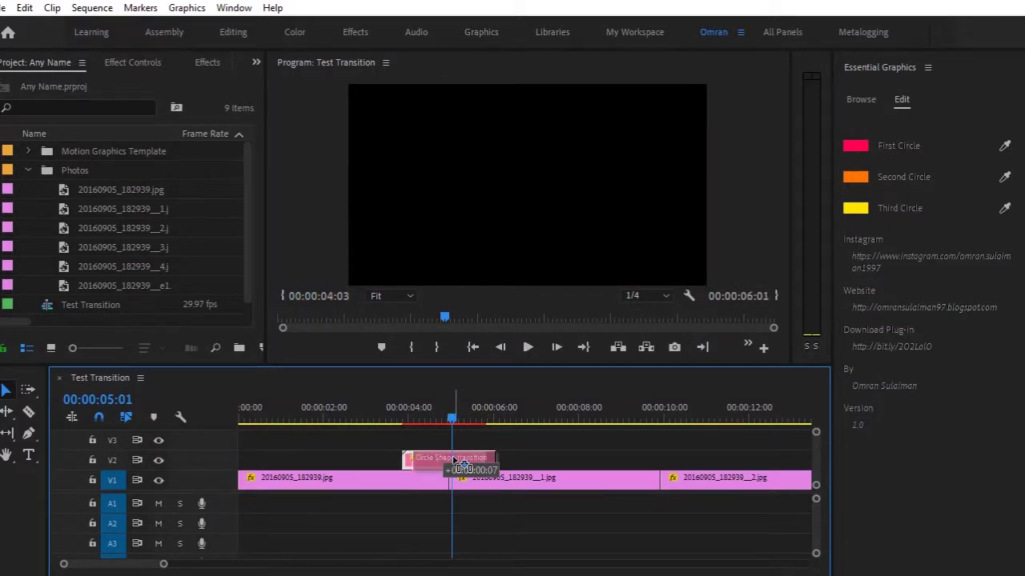
pyautogui.moveTo(453, 414); pyautogui.dragTo(469, 423)
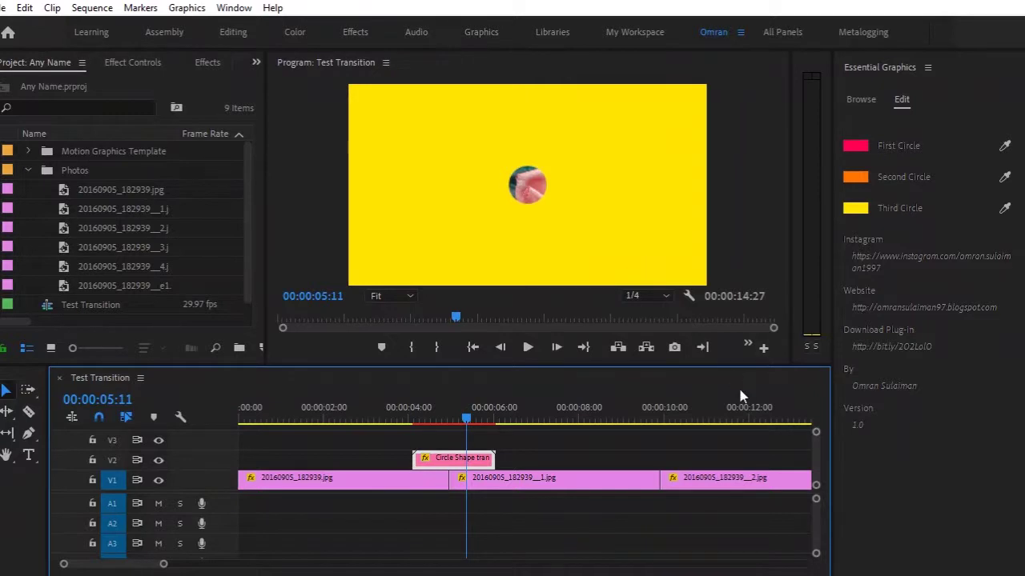
pyautogui.click(732, 438)
pyautogui.click(861, 100)
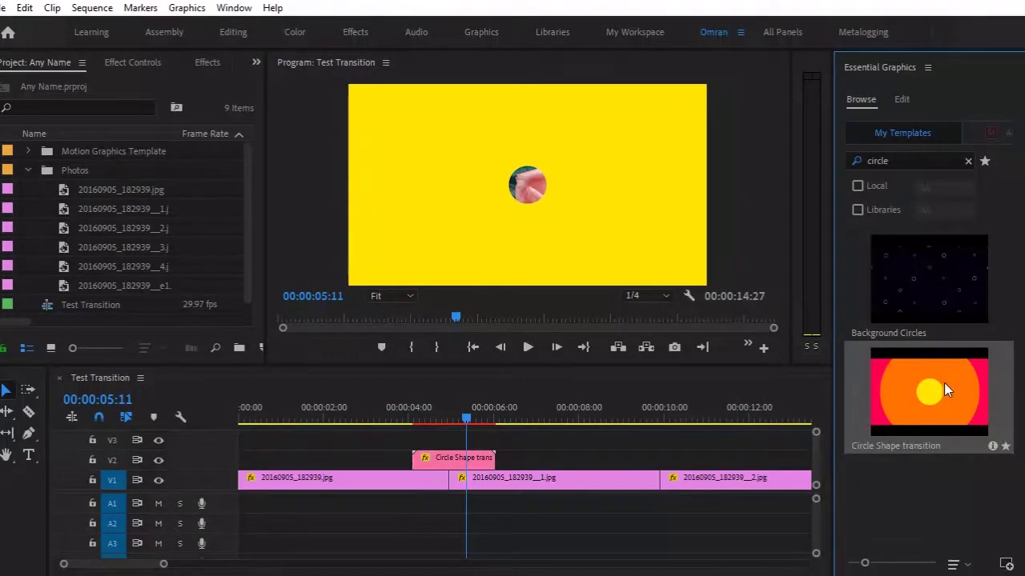
# Drop a second Circle Shape transition onto V2 over the second cut and scrub it.
pyautogui.moveTo(943, 383); pyautogui.dragTo(629, 471)
pyautogui.moveTo(663, 417); pyautogui.dragTo(679, 420)
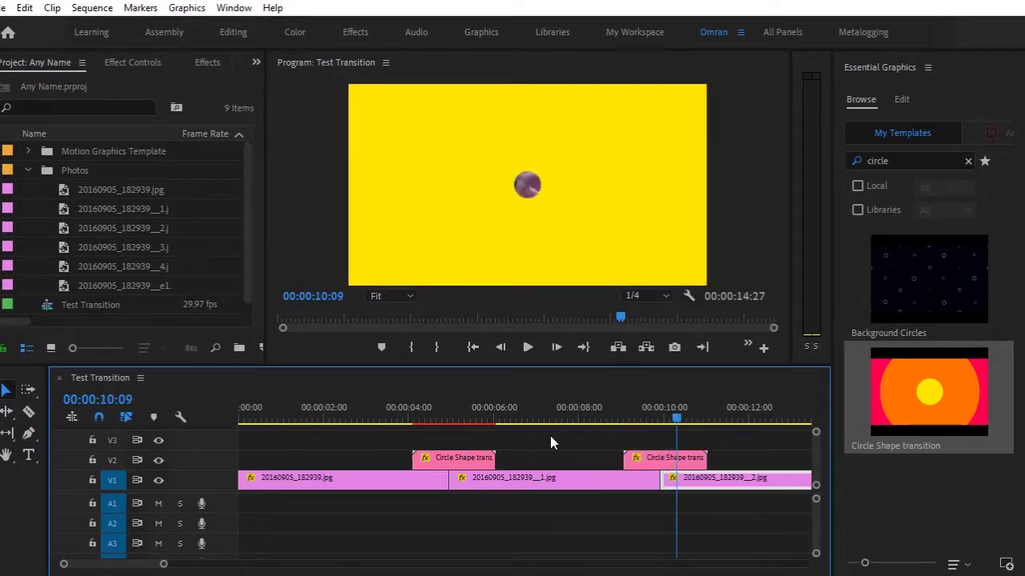
pyautogui.click(443, 409)
pyautogui.moveTo(458, 413); pyautogui.dragTo(359, 428)
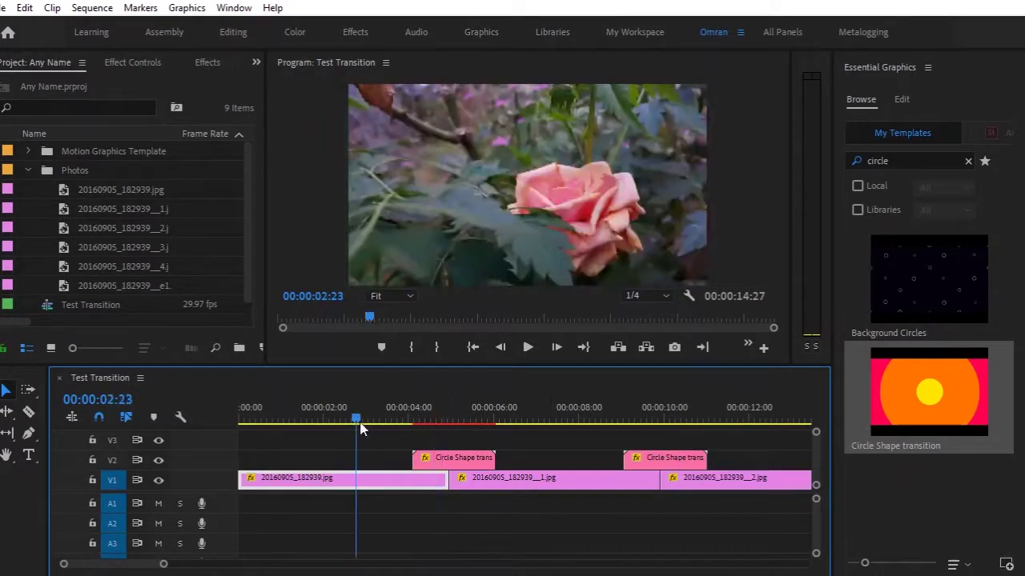
# Play the sequence through both transitions, then return to before the second cut.
pyautogui.press('space')
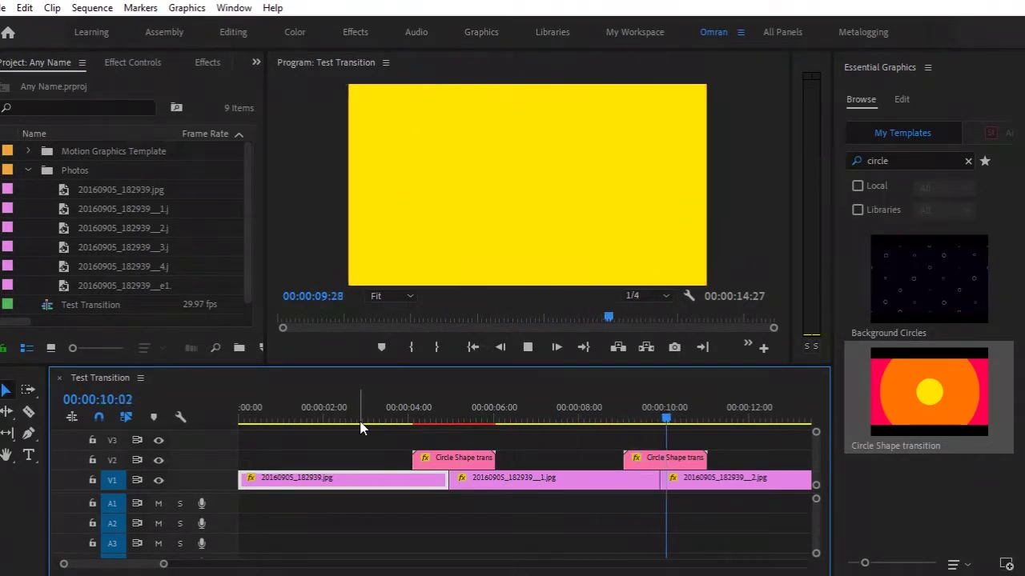
pyautogui.press('space')
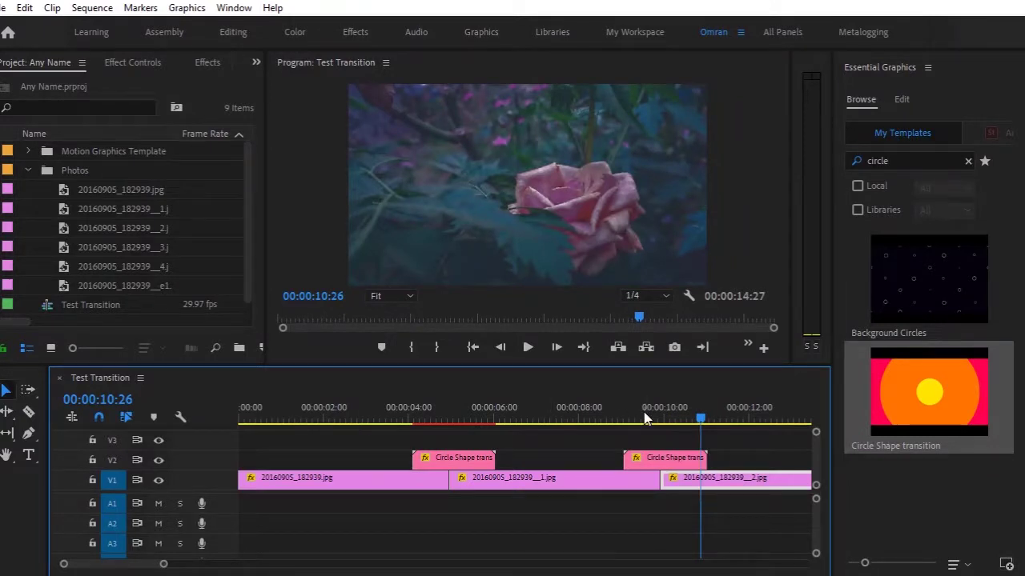
pyautogui.moveTo(645, 417); pyautogui.dragTo(604, 417)
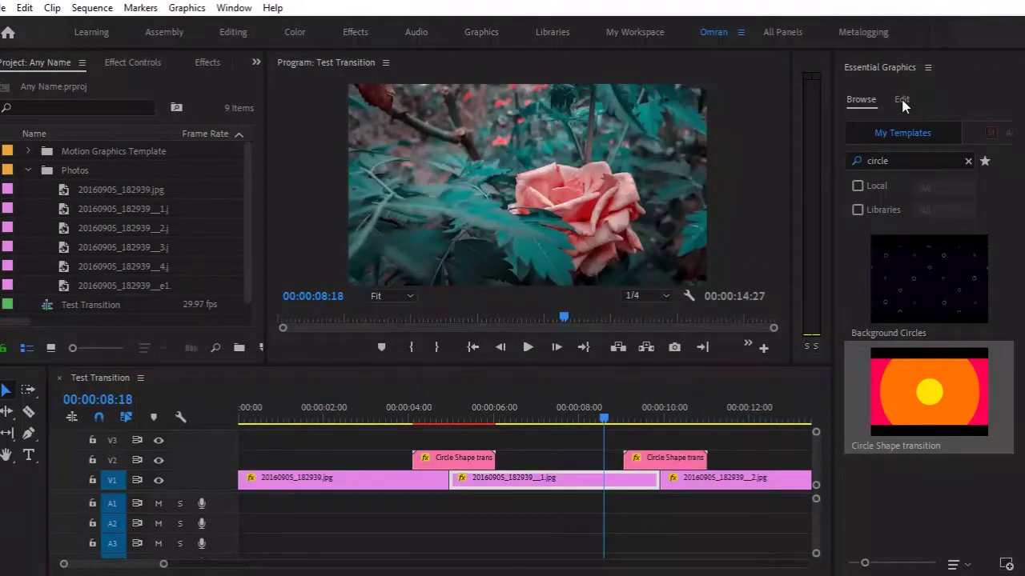
pyautogui.click(901, 102)
# Select the second transition and set its First Circle colour to purple.
pyautogui.click(682, 455)
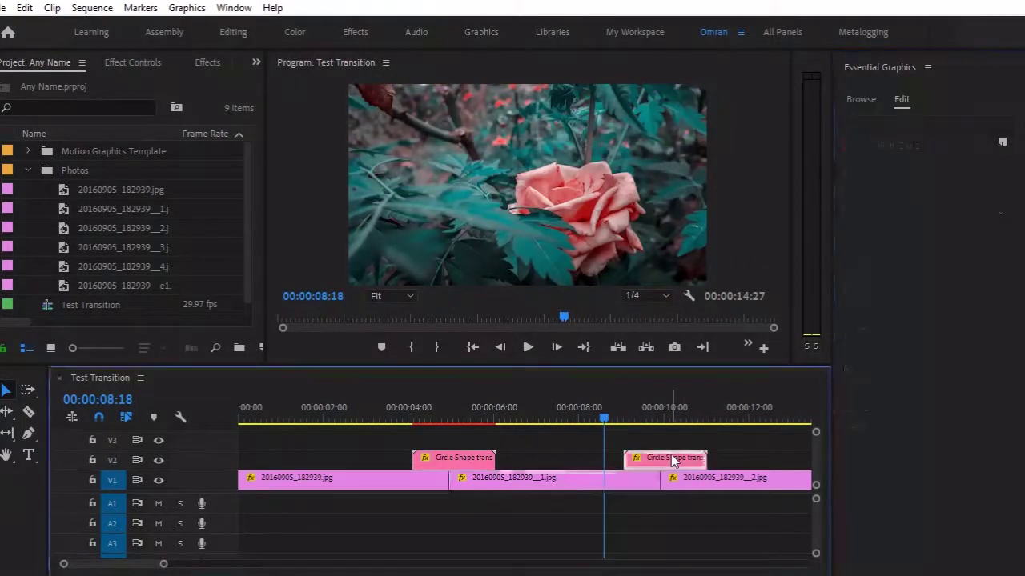
pyautogui.click(903, 104)
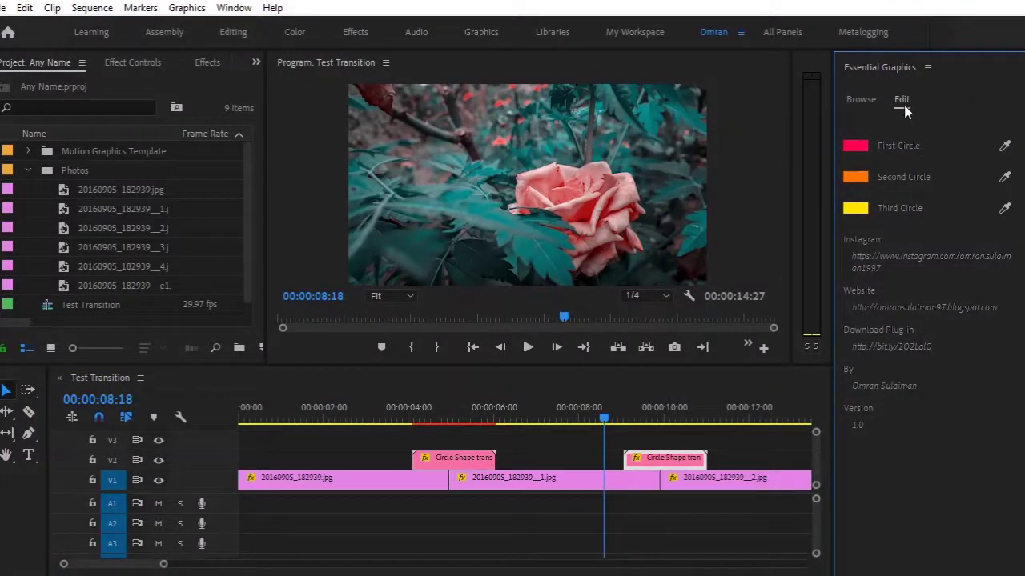
pyautogui.click(653, 417)
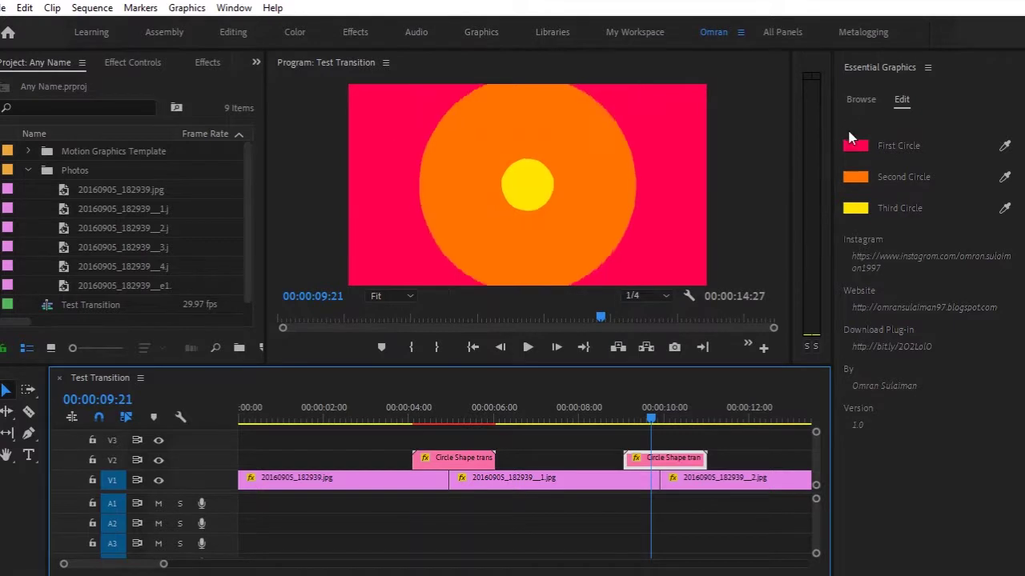
pyautogui.click(853, 146)
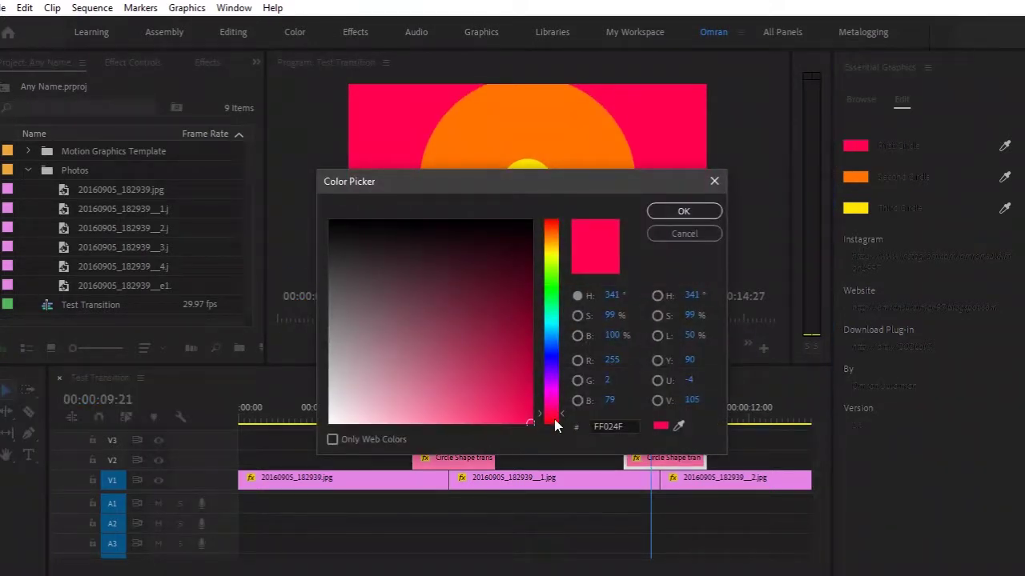
pyautogui.moveTo(554, 418)
pyautogui.mouseDown()
pyautogui.moveTo(558, 369)
pyautogui.moveTo(558, 379)
pyautogui.mouseUp()
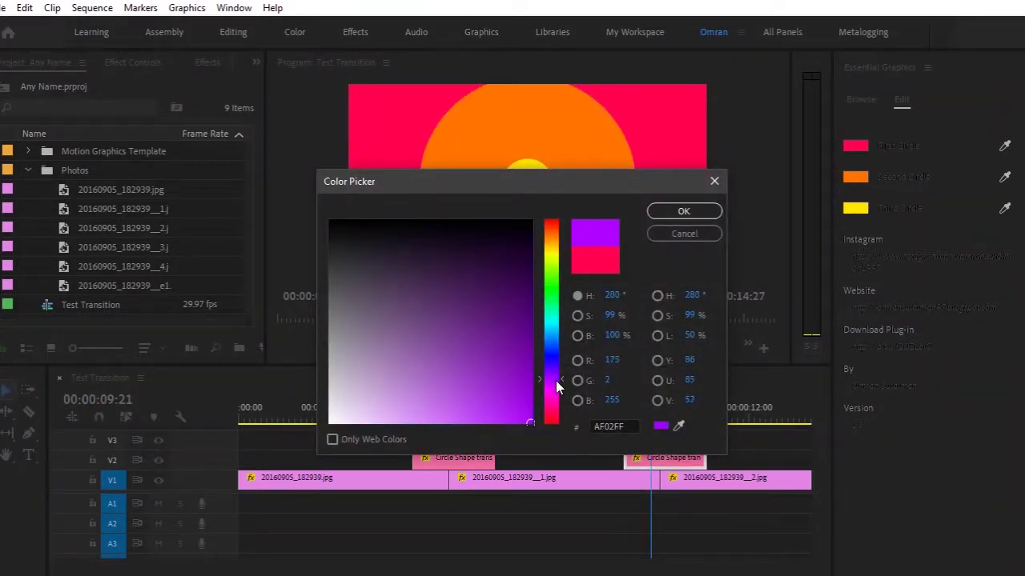
pyautogui.click(684, 211)
# Set the Second Circle colour to blue and the Third Circle to green.
pyautogui.click(859, 184)
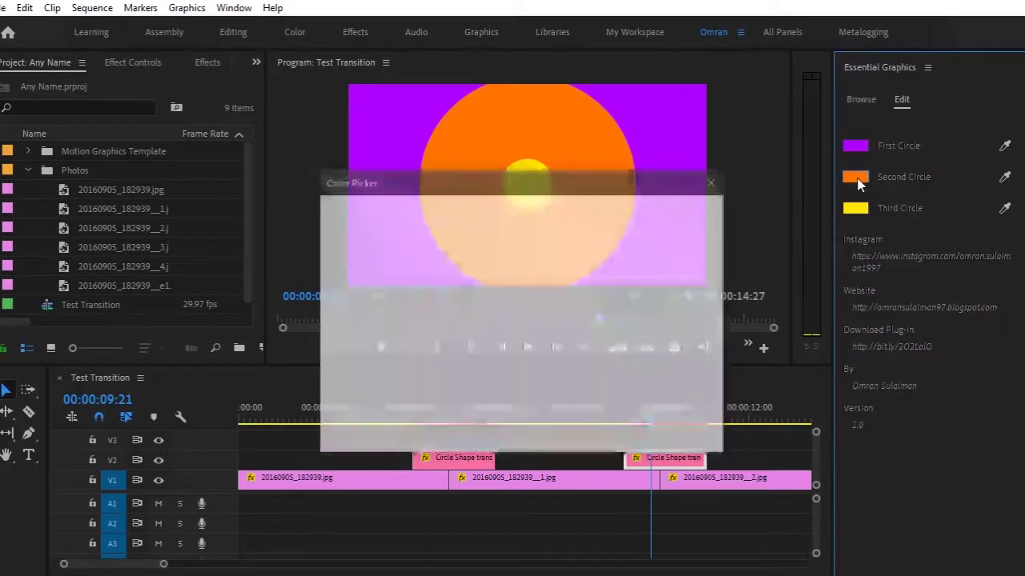
pyautogui.click(551, 375)
pyautogui.moveTo(553, 383); pyautogui.dragTo(551, 346)
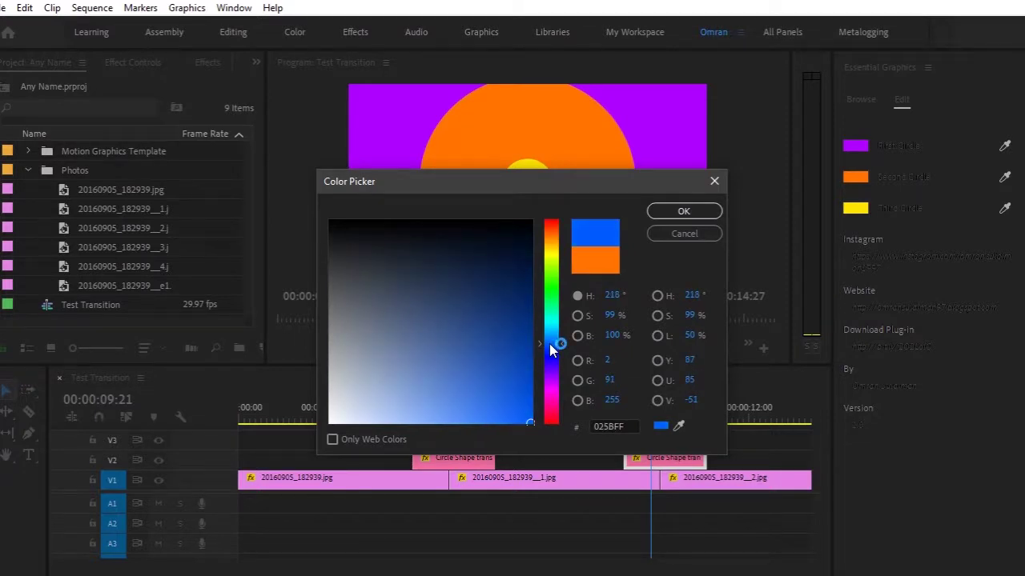
pyautogui.moveTo(551, 341); pyautogui.dragTo(550, 343)
pyautogui.click(684, 211)
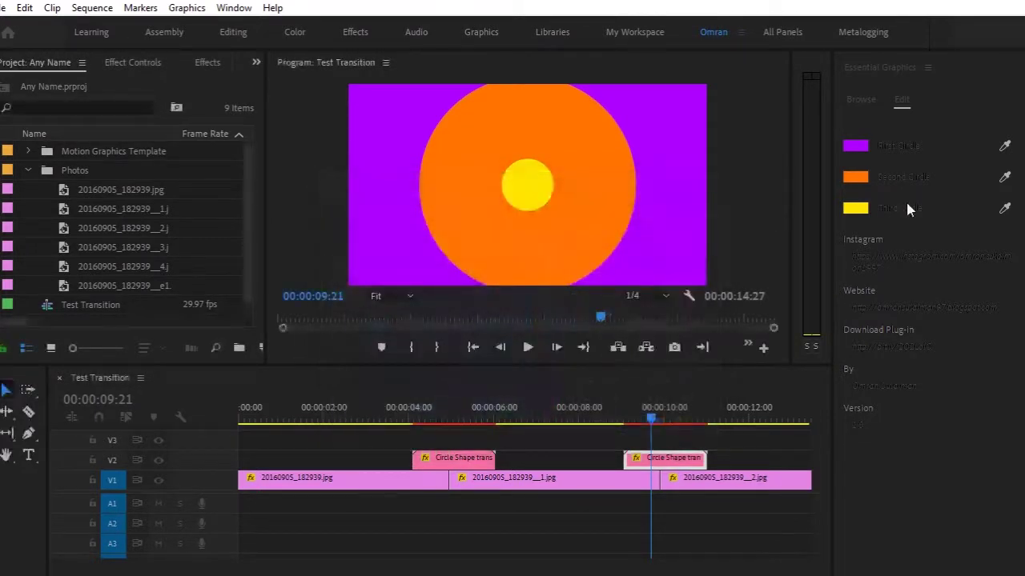
pyautogui.click(855, 208)
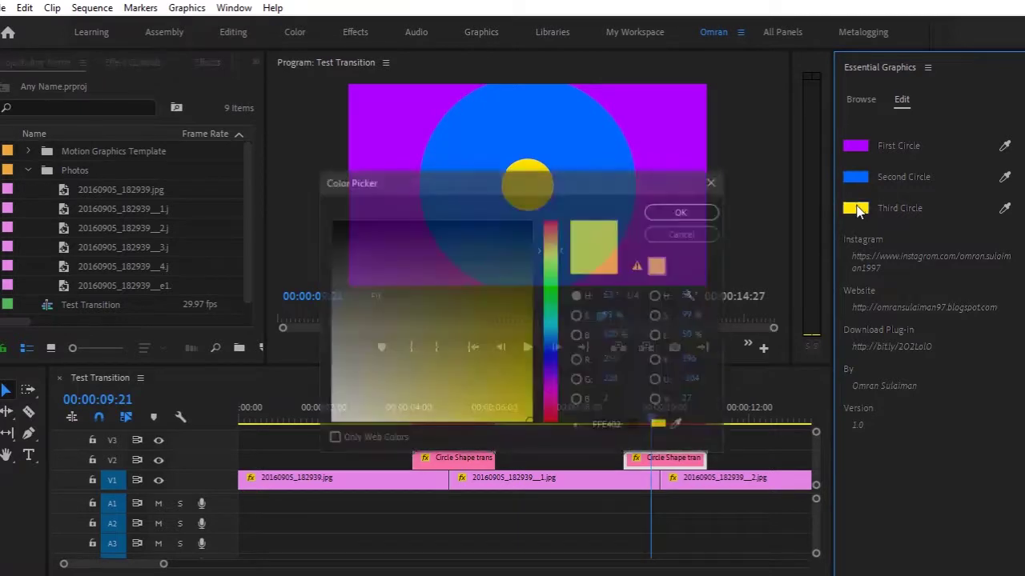
pyautogui.moveTo(551, 331); pyautogui.dragTo(555, 306)
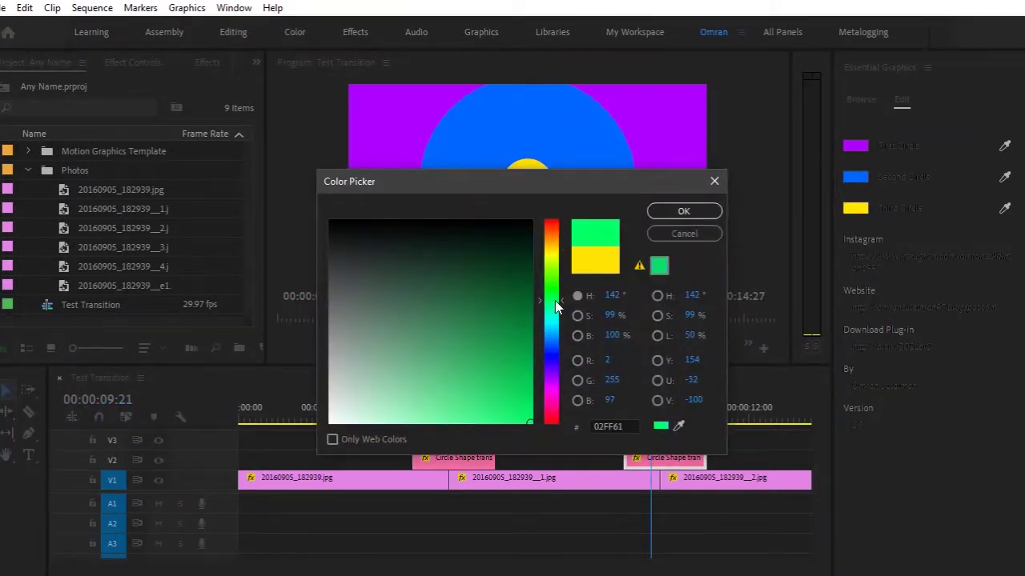
pyautogui.click(706, 211)
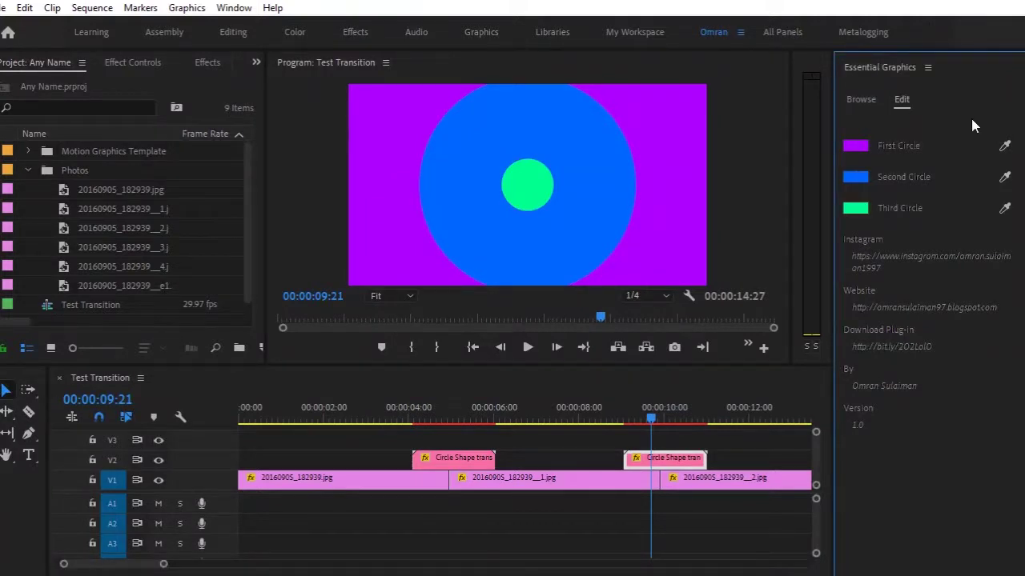
pyautogui.click(405, 427)
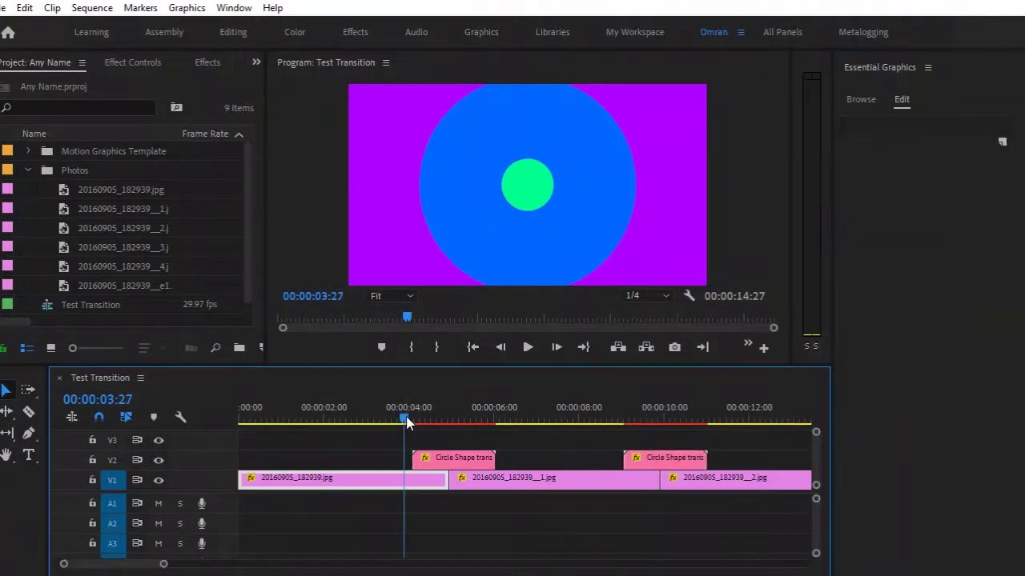
pyautogui.press('space')
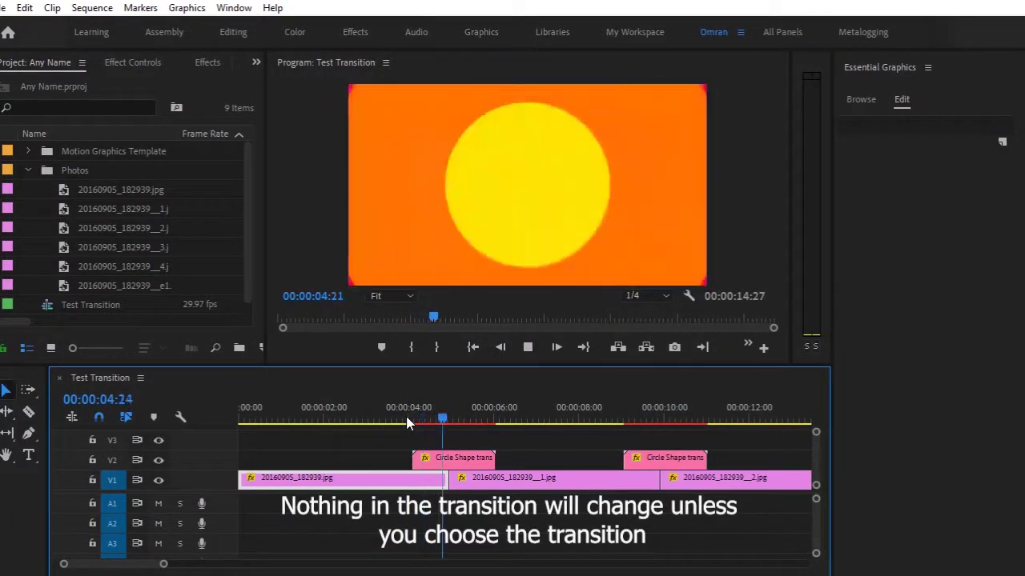